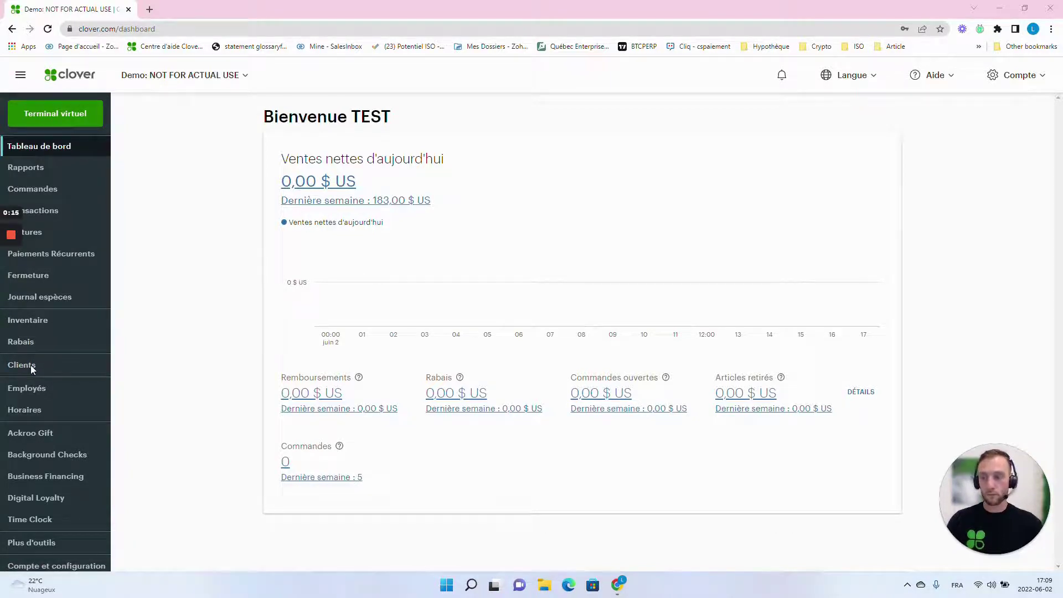
Step: Switch from the dashboard to the Clients list from the left sidebar
{"action": "left_click", "coordinate": [55, 367]}
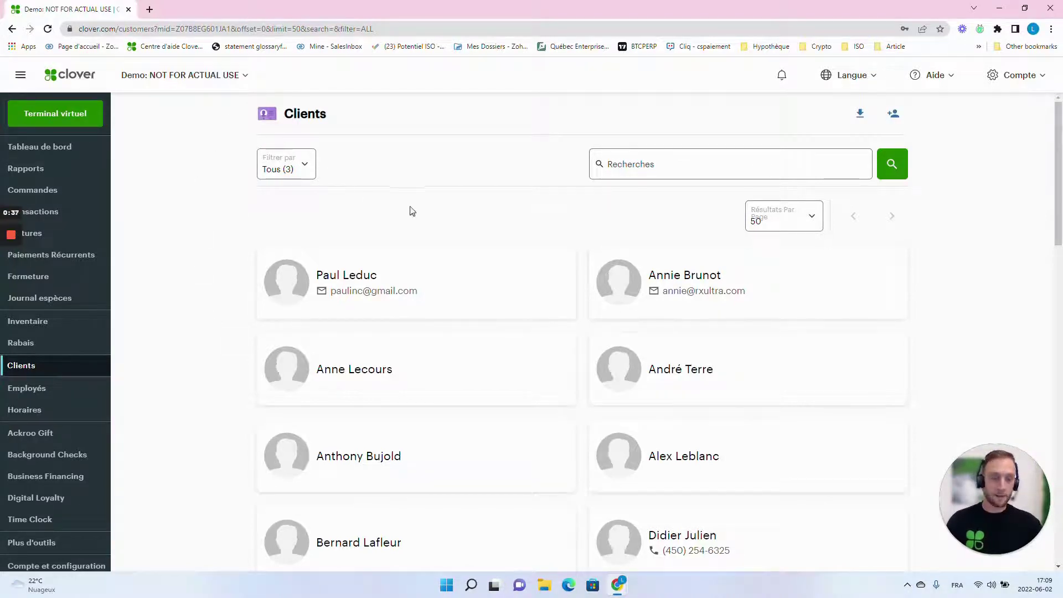
Step: Show 10 clients per page, then page forward and back through the list
{"action": "left_click", "coordinate": [810, 217]}
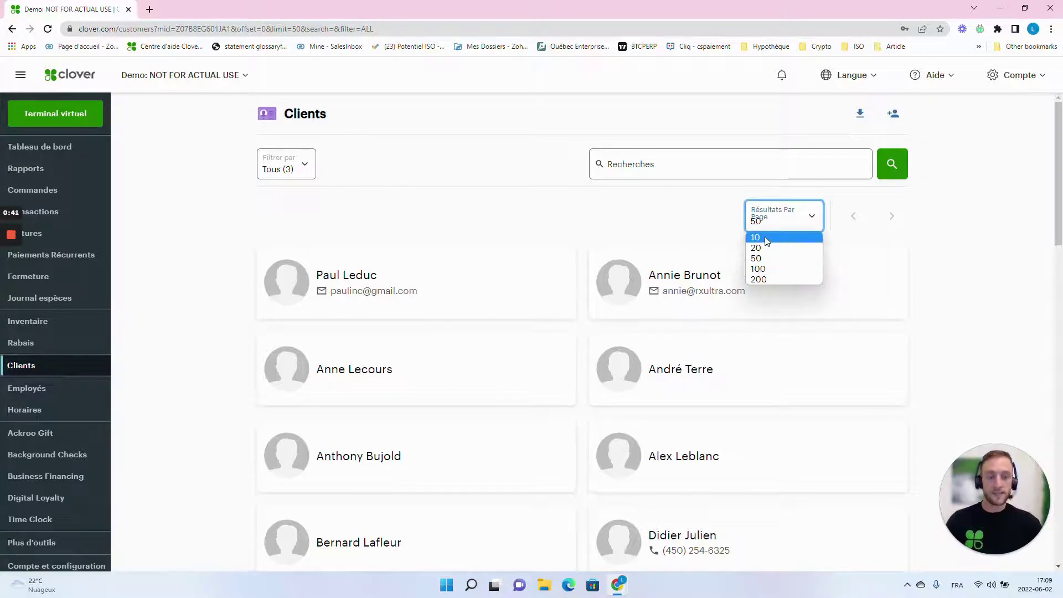
{"action": "left_click", "coordinate": [766, 240]}
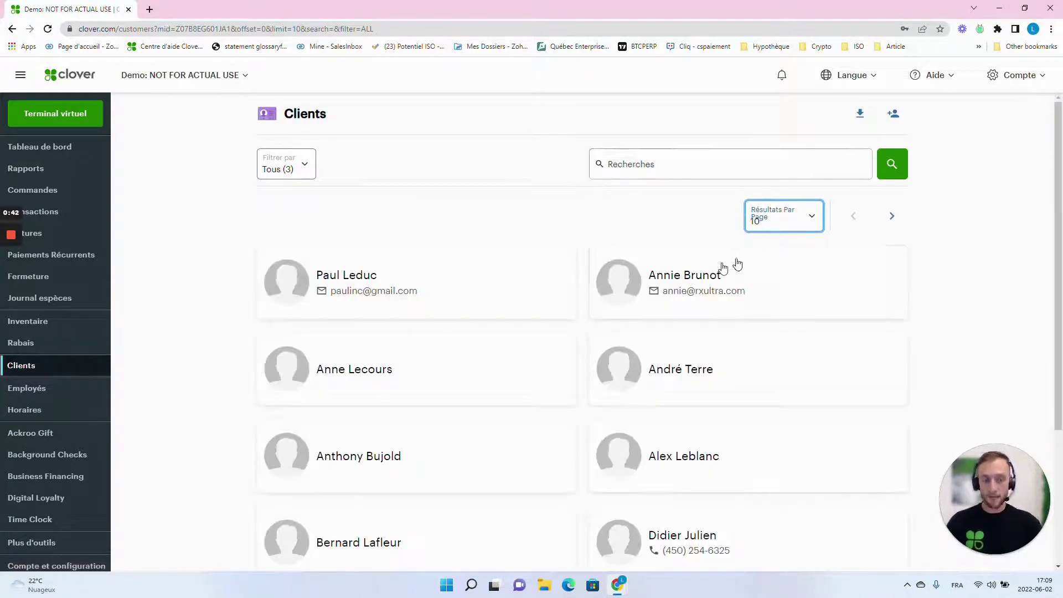
{"action": "left_click", "coordinate": [891, 217]}
{"action": "left_click", "coordinate": [851, 220]}
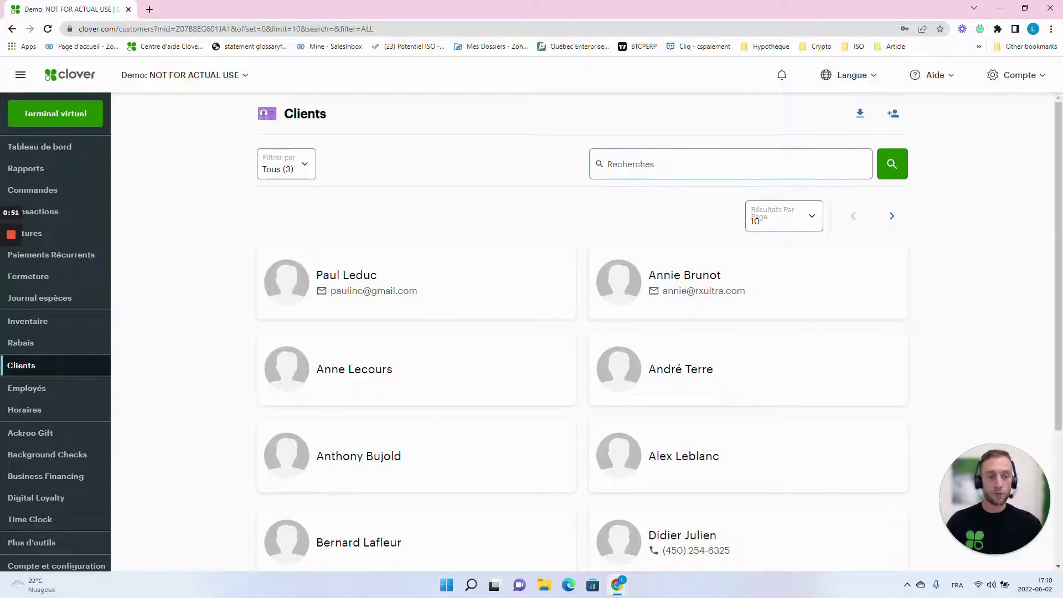
Step: Search clients by a first name, clear the empty result, and open the first client's record
{"action": "left_click", "coordinate": [656, 164]}
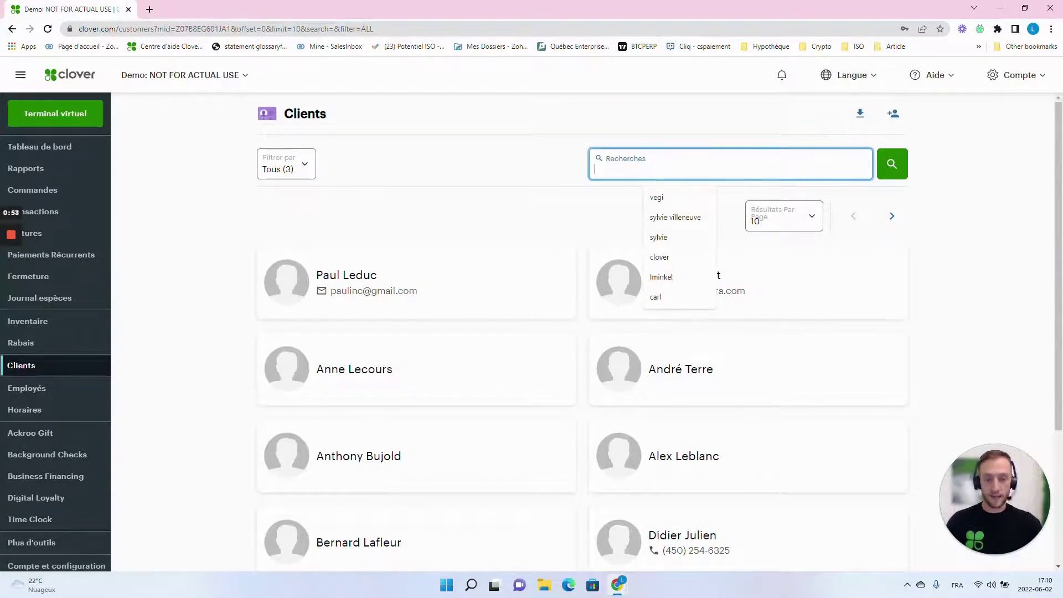
{"action": "type", "text": "carl"}
{"action": "key", "text": "Return"}
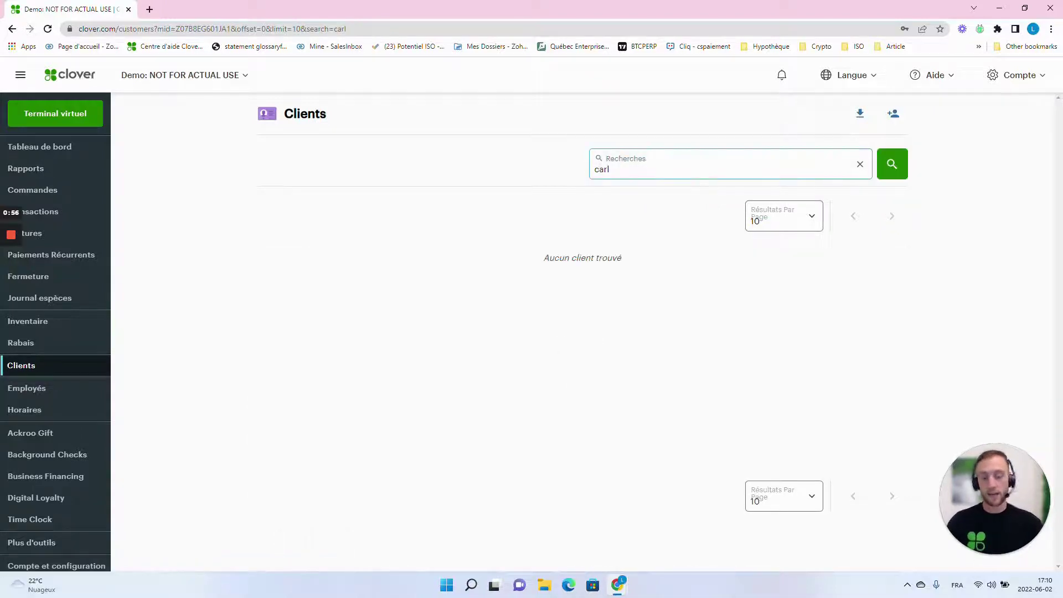
{"action": "left_click", "coordinate": [859, 164]}
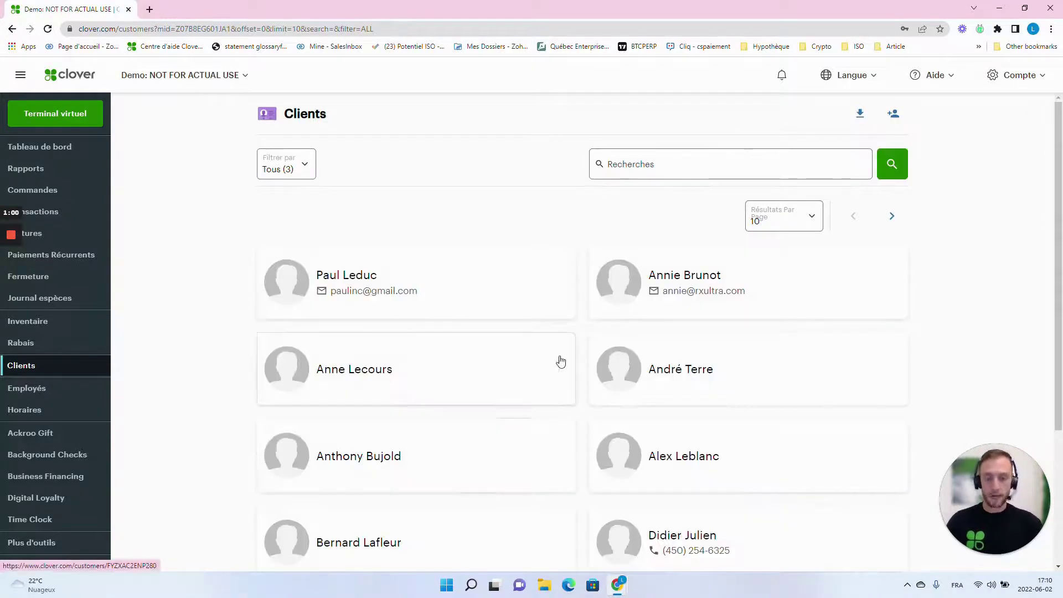
{"action": "left_click", "coordinate": [471, 296]}
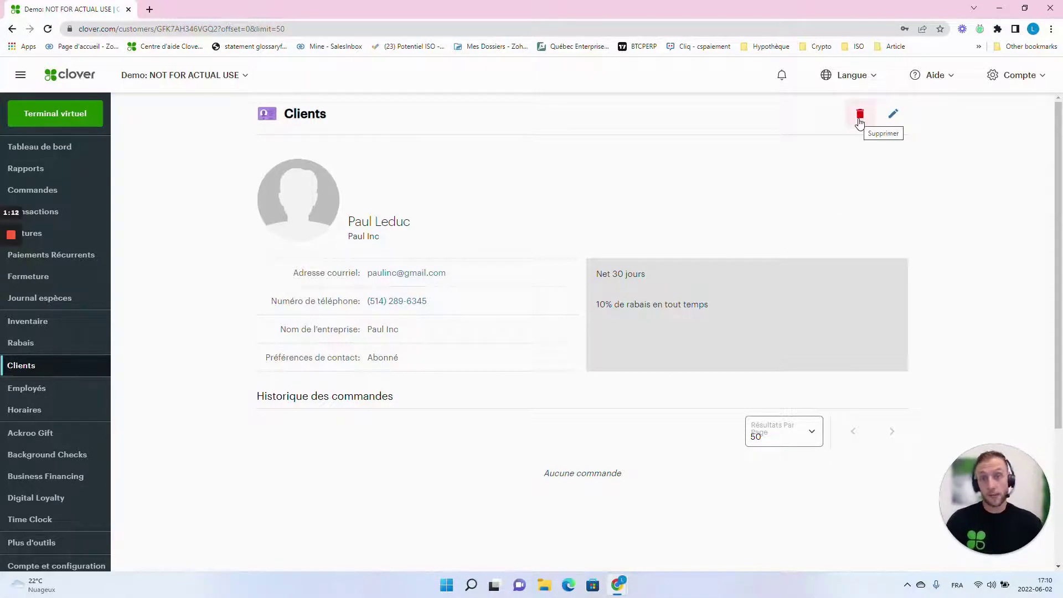
Step: Correct the spelling of the first client's last name in the edit form
{"action": "left_click", "coordinate": [893, 115]}
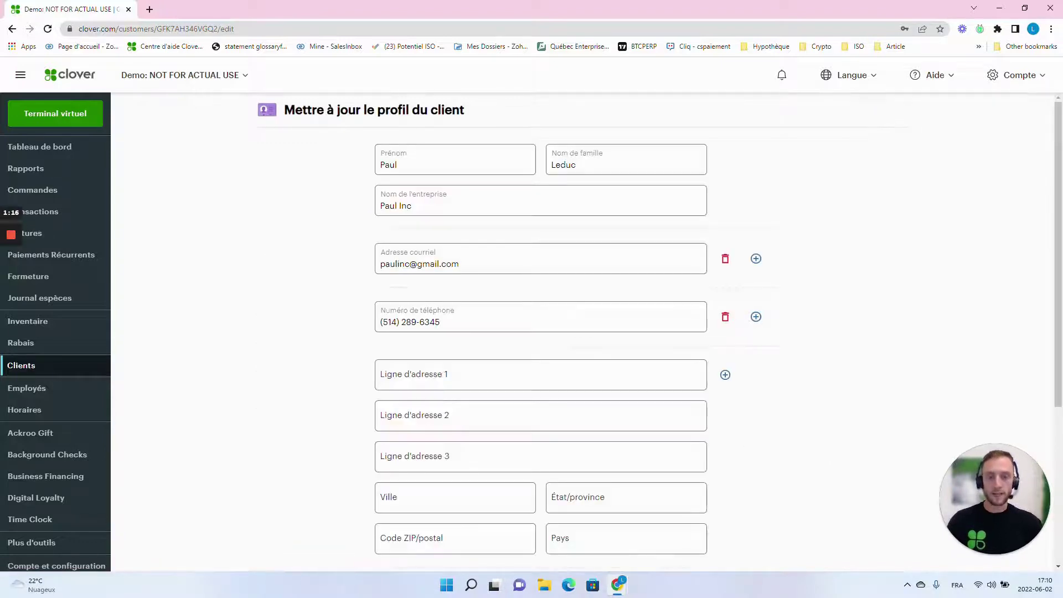
{"action": "key", "text": "BackSpace"}
{"action": "type", "text": "que"}
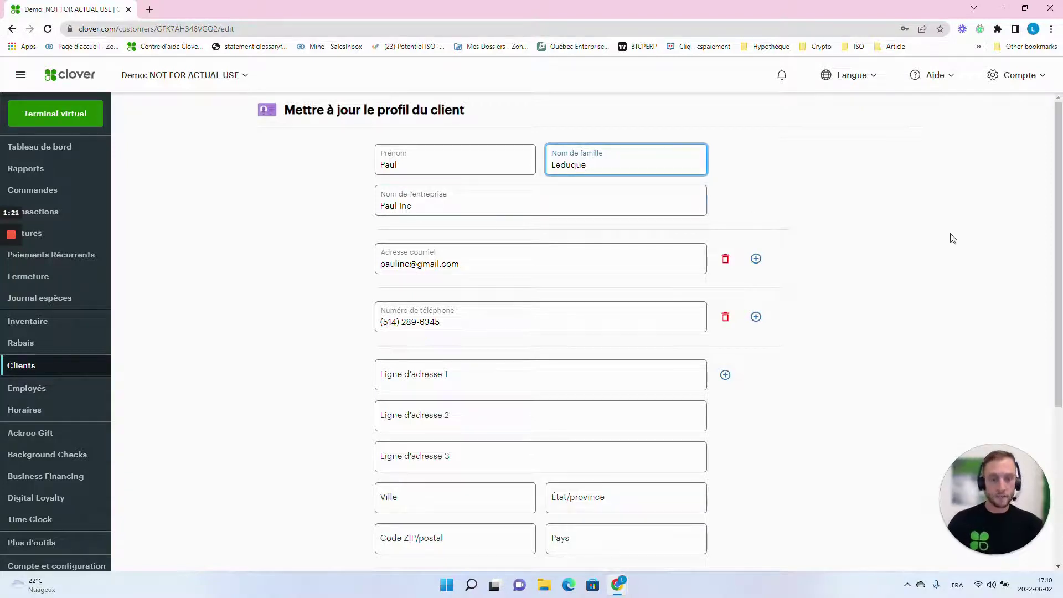
{"action": "left_click", "coordinate": [885, 271]}
Step: Review the address, birth date and note fields, then save the client profile
{"action": "scroll", "coordinate": [539, 291], "scroll_direction": "down", "scroll_amount": 2}
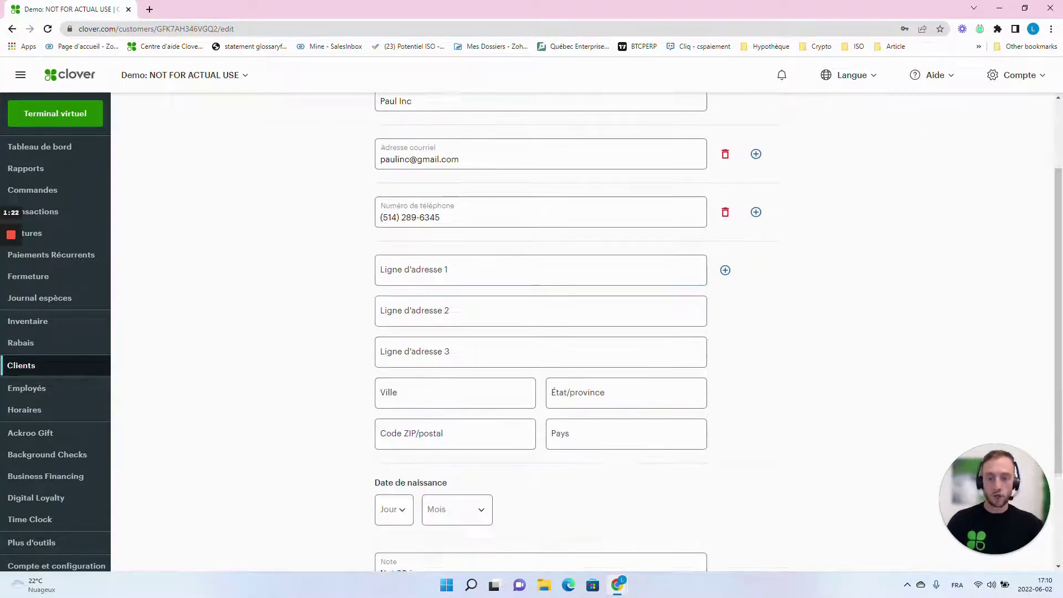
{"action": "left_click", "coordinate": [521, 268]}
{"action": "left_click", "coordinate": [898, 306]}
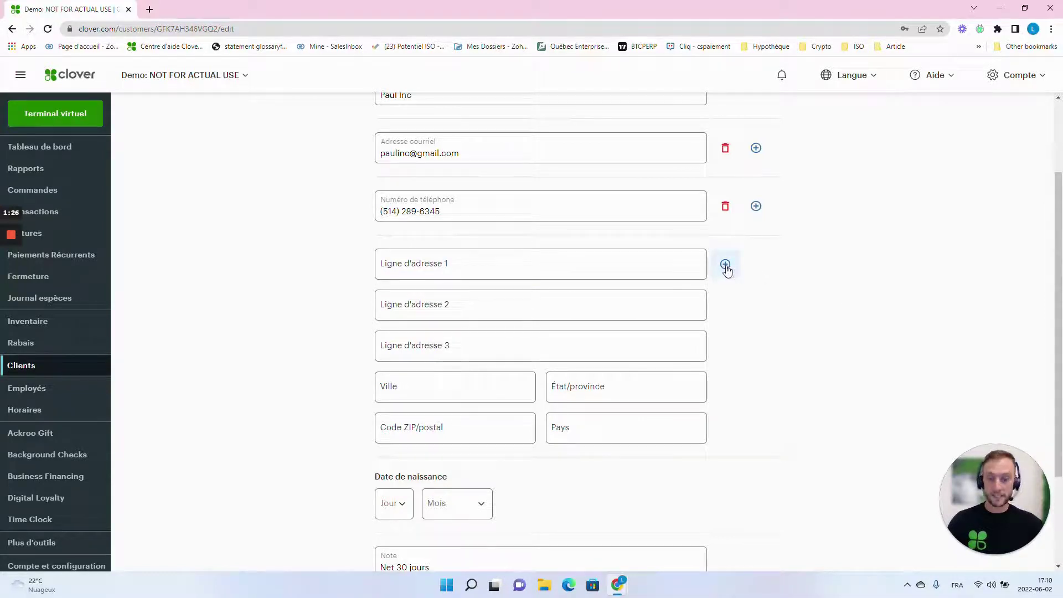
{"action": "scroll", "coordinate": [872, 252], "scroll_direction": "up", "scroll_amount": 2}
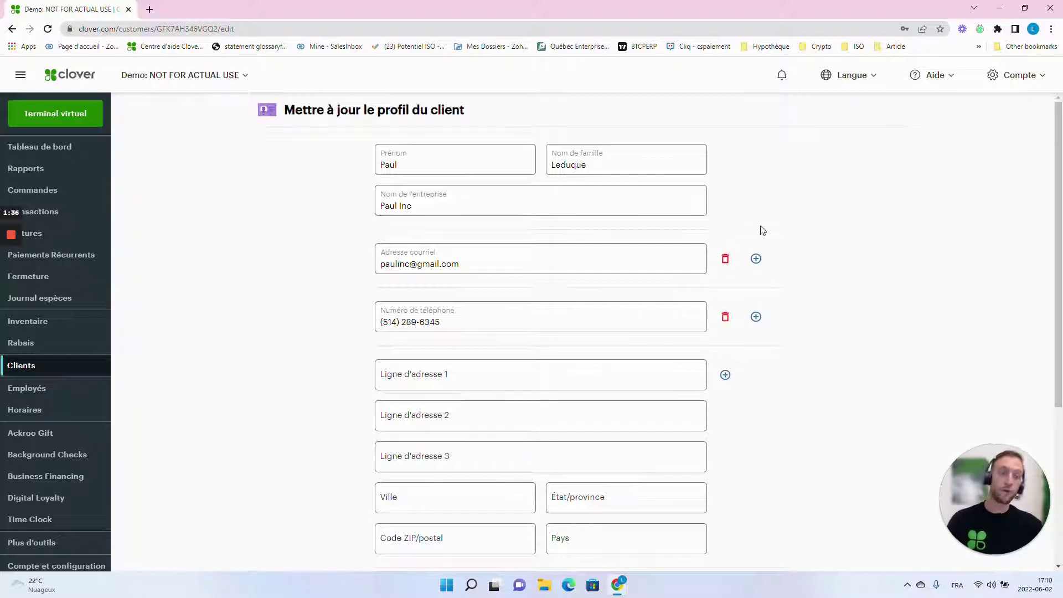
{"action": "scroll", "coordinate": [357, 254], "scroll_direction": "down", "scroll_amount": 4}
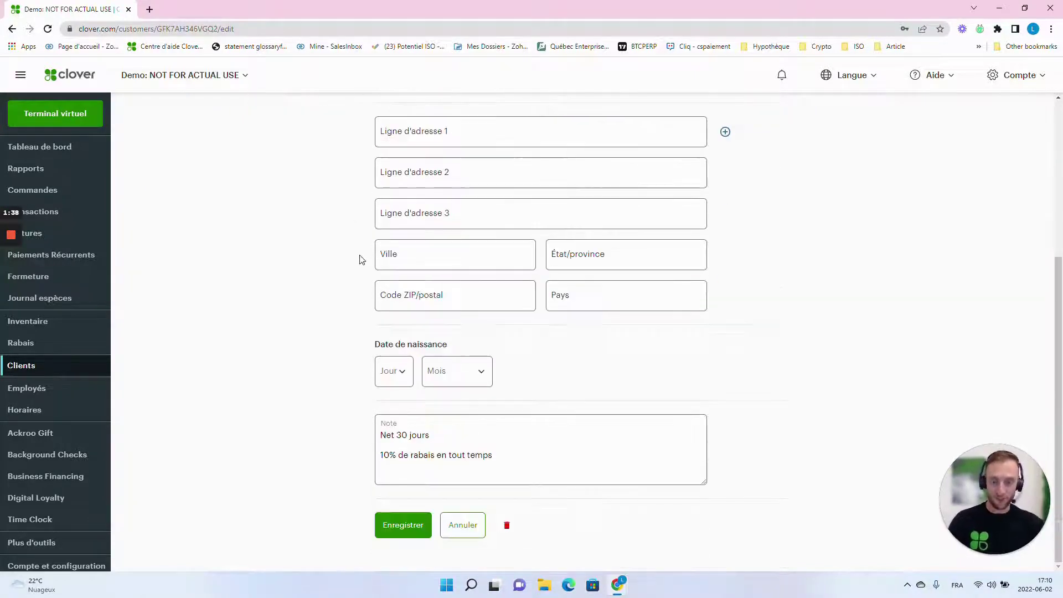
{"action": "left_click", "coordinate": [411, 376]}
{"action": "left_click", "coordinate": [471, 370]}
{"action": "left_click", "coordinate": [598, 372]}
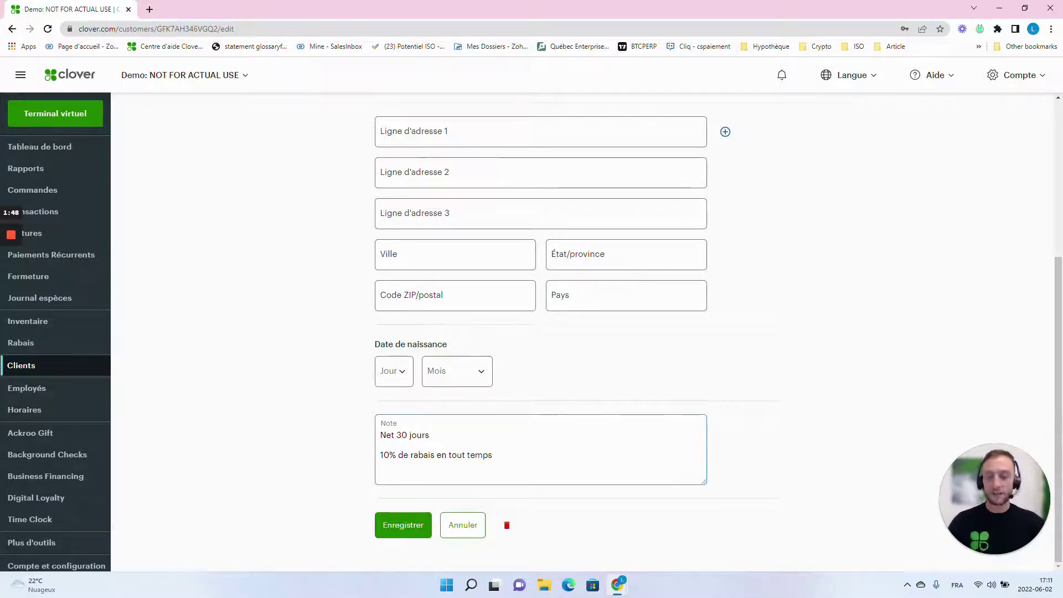
{"action": "left_click", "coordinate": [429, 435]}
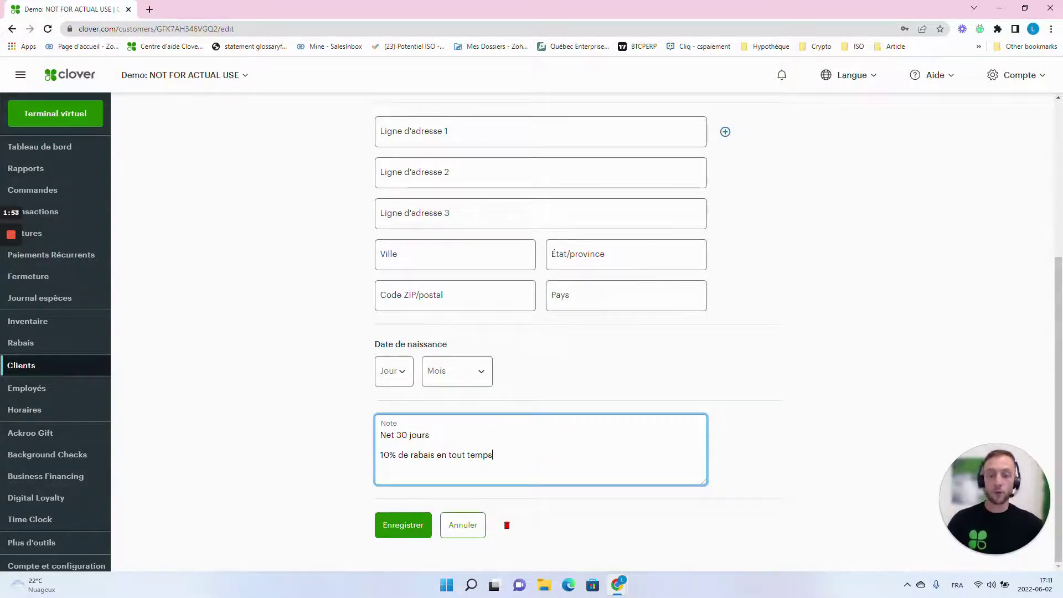
{"action": "left_click", "coordinate": [412, 526]}
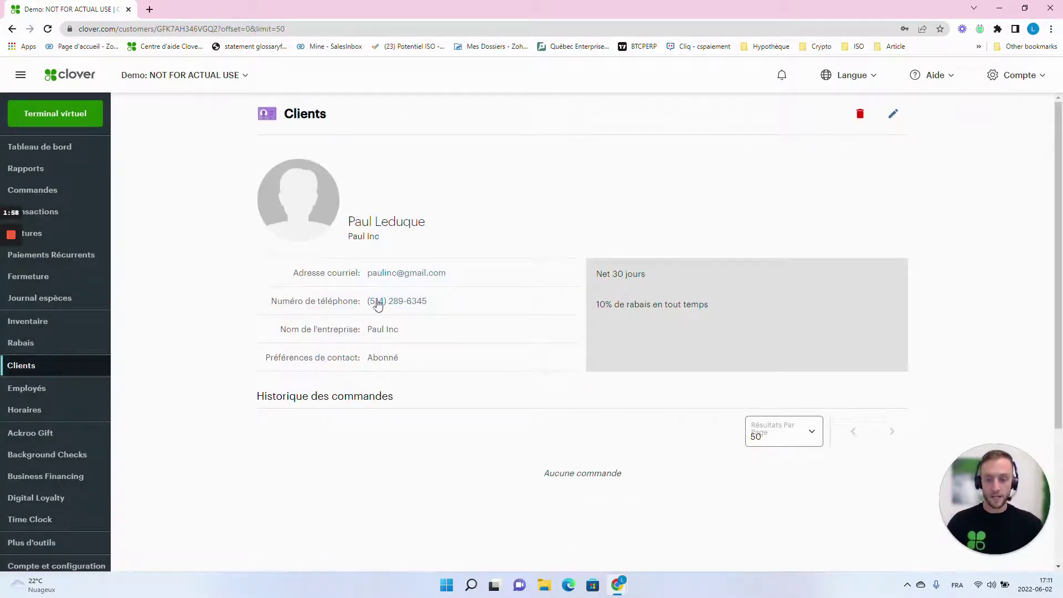
Step: Finish reviewing the edited client's profile and go back to the Clients list
{"action": "left_click_drag", "start_coordinate": [342, 230], "coordinate": [496, 261]}
{"action": "left_click", "coordinate": [503, 218]}
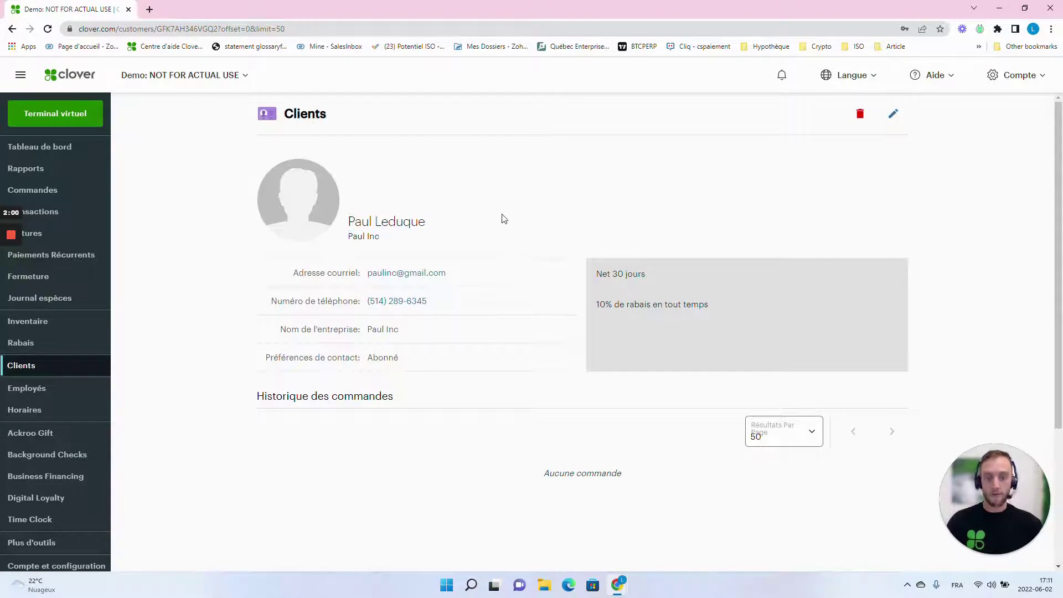
{"action": "scroll", "coordinate": [719, 464], "scroll_direction": "down", "scroll_amount": 2}
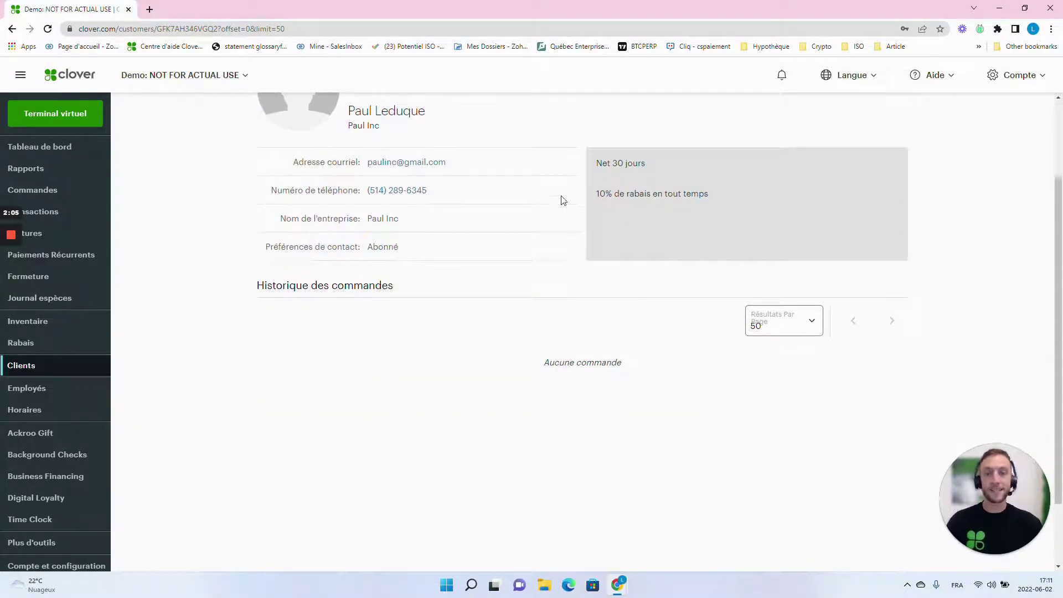
{"action": "left_click", "coordinate": [29, 373]}
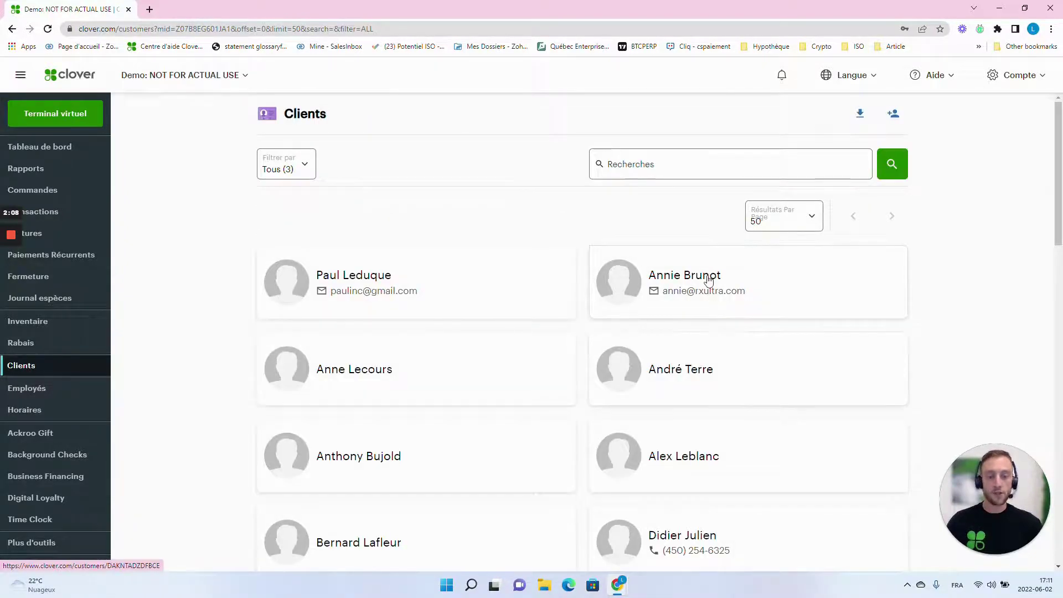
Step: Review the second client's single $23.00 order from 26 mai 2022, then return to Clients
{"action": "left_click", "coordinate": [709, 281]}
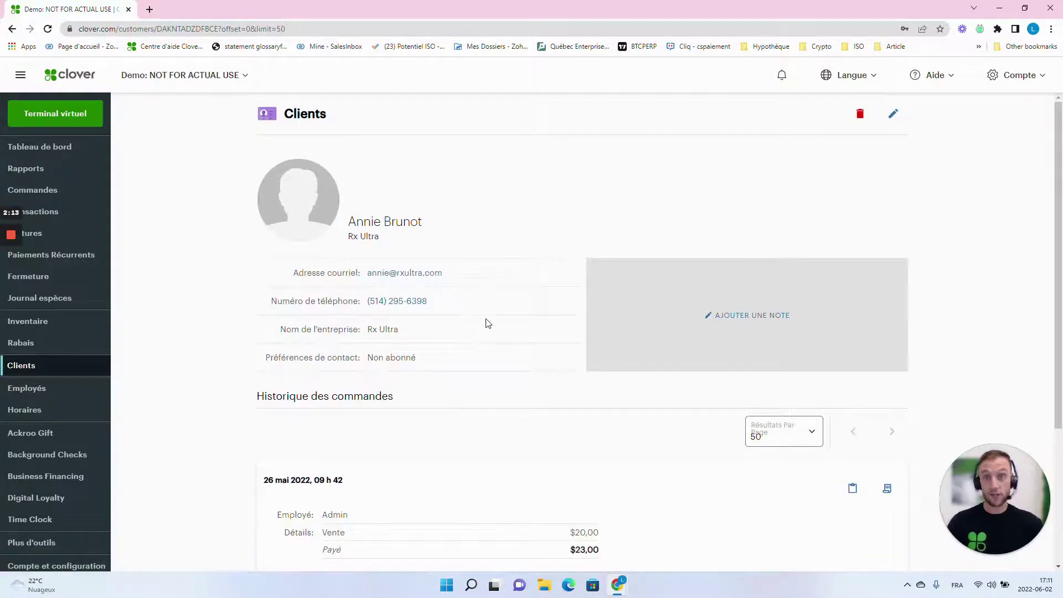
{"action": "scroll", "coordinate": [506, 326], "scroll_direction": "down", "scroll_amount": 1}
{"action": "scroll", "coordinate": [503, 340], "scroll_direction": "up", "scroll_amount": 1}
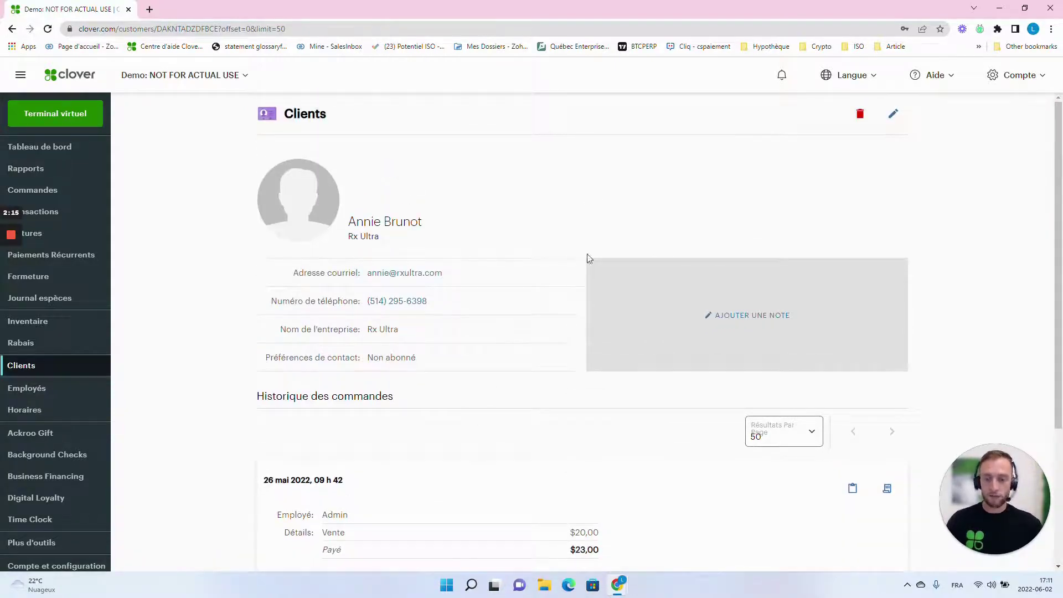
{"action": "scroll", "coordinate": [407, 374], "scroll_direction": "down", "scroll_amount": 3}
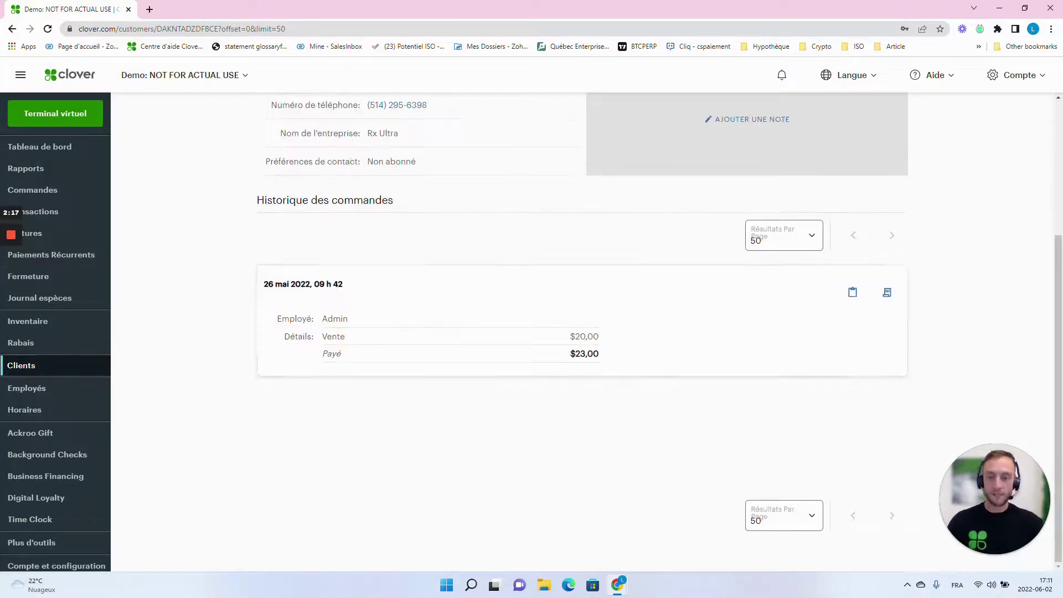
{"action": "left_click_drag", "start_coordinate": [895, 357], "coordinate": [244, 275]}
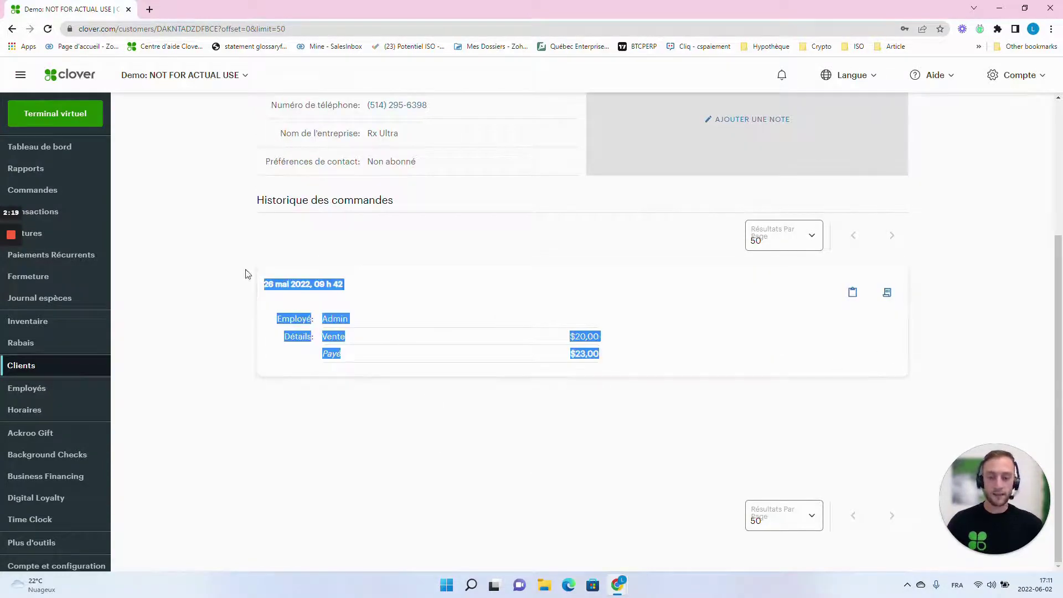
{"action": "left_click", "coordinate": [237, 301]}
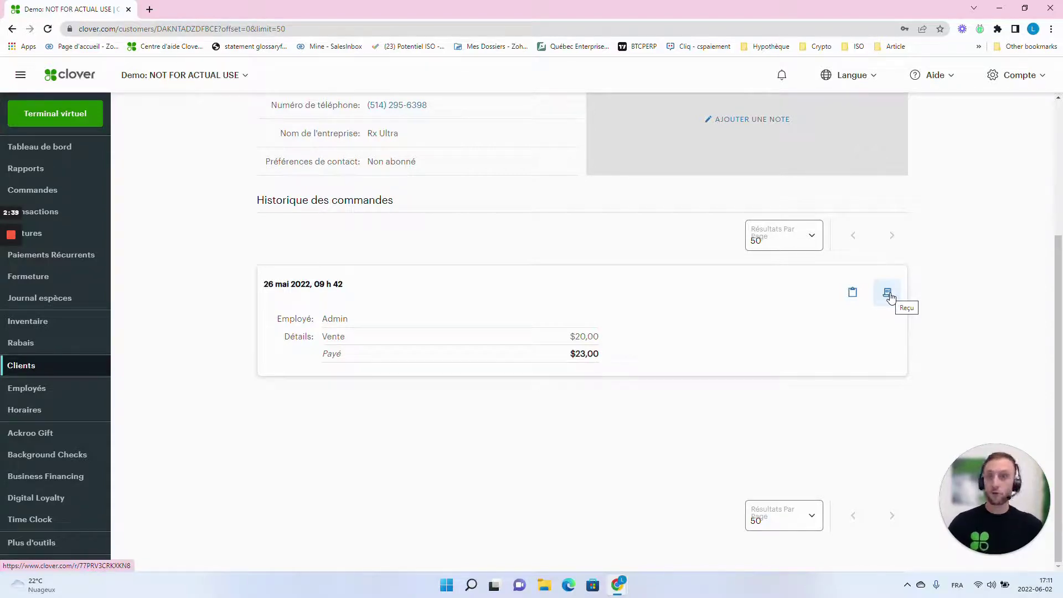
{"action": "scroll", "coordinate": [956, 291], "scroll_direction": "up", "scroll_amount": 4}
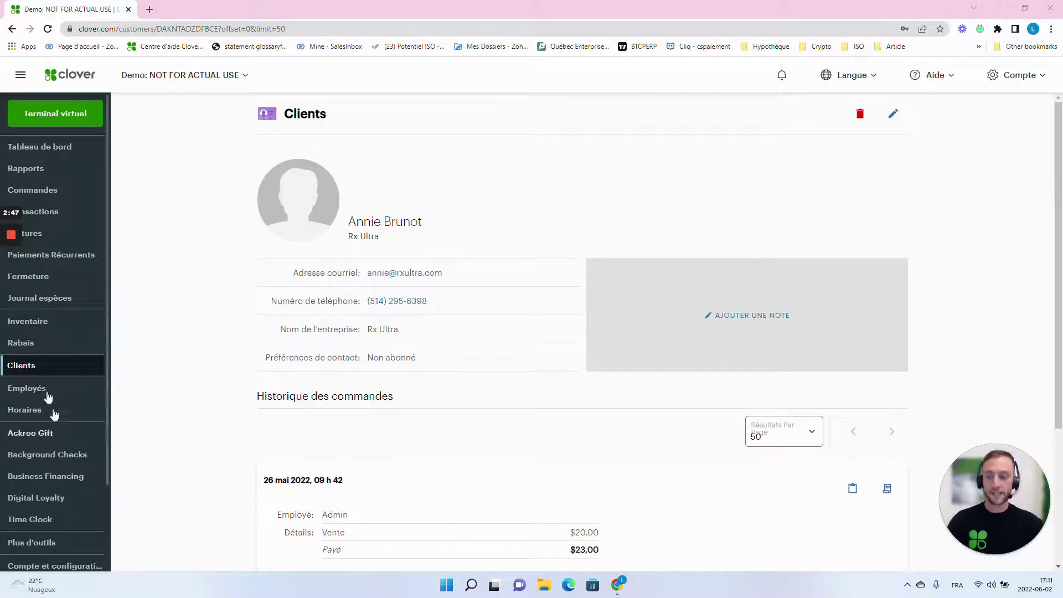
{"action": "left_click", "coordinate": [33, 367]}
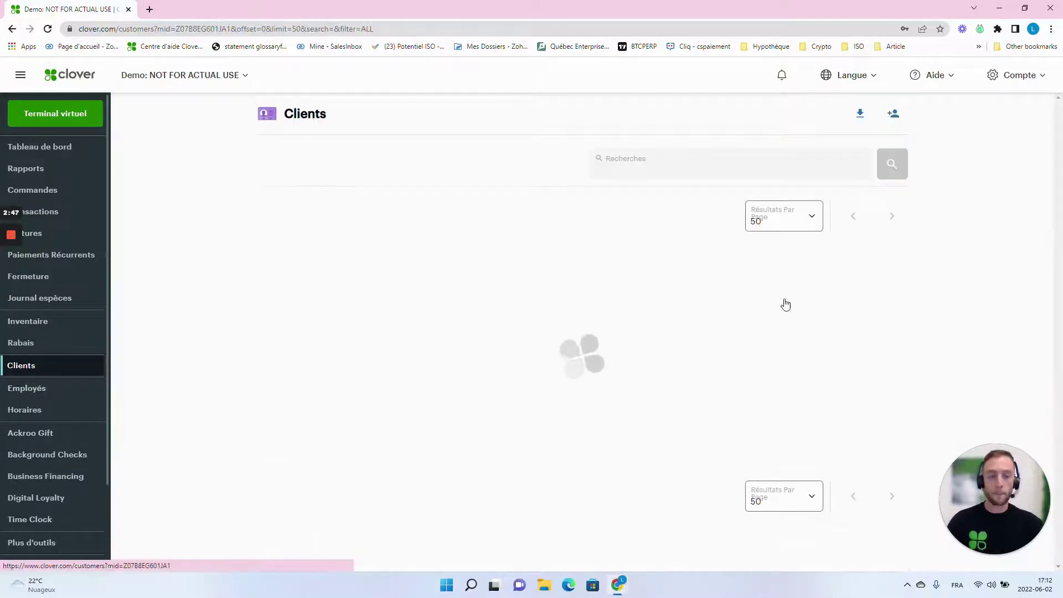
Step: Create a client with the new contact's first name, last name and company name, then save it
{"action": "left_click", "coordinate": [893, 116]}
{"action": "left_click", "coordinate": [442, 166]}
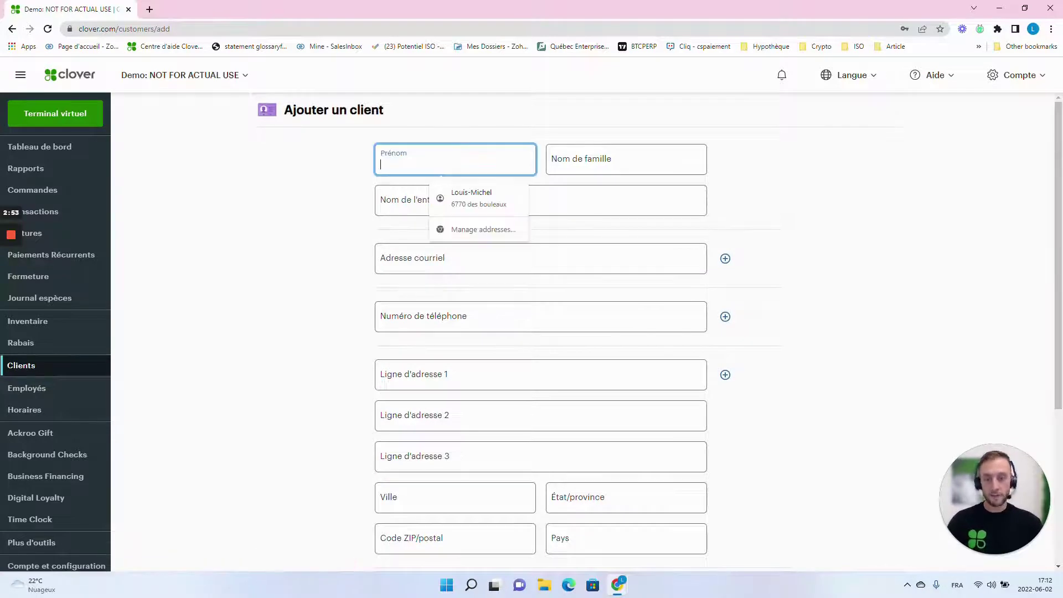
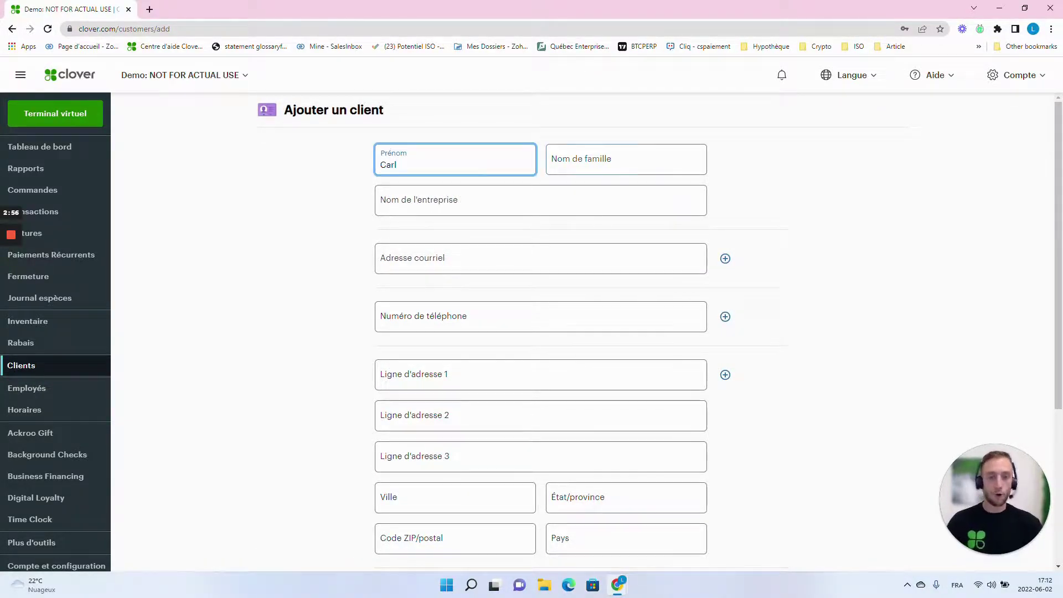
{"action": "key", "text": "Tab"}
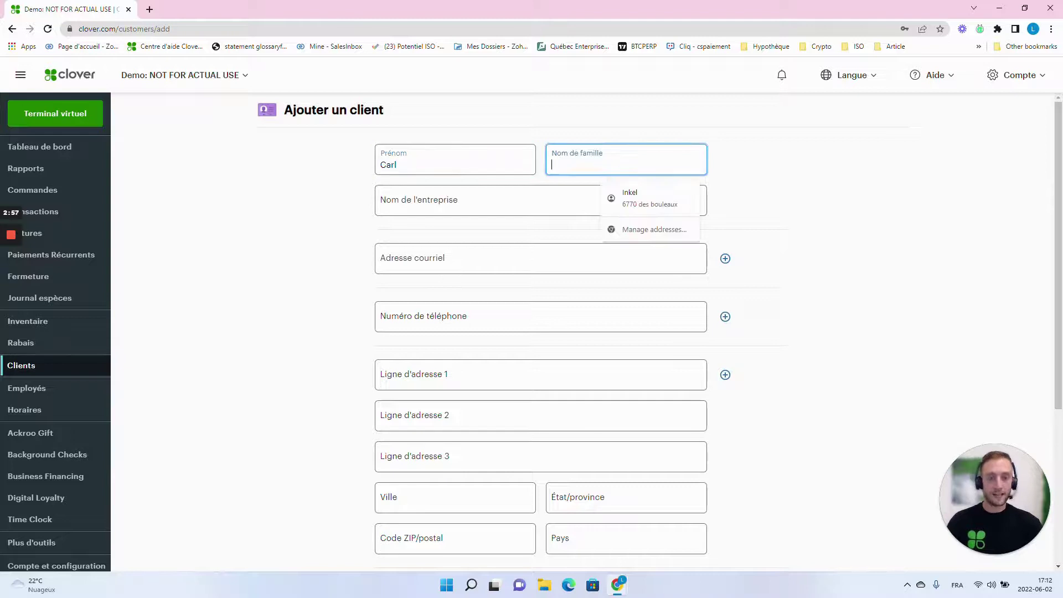
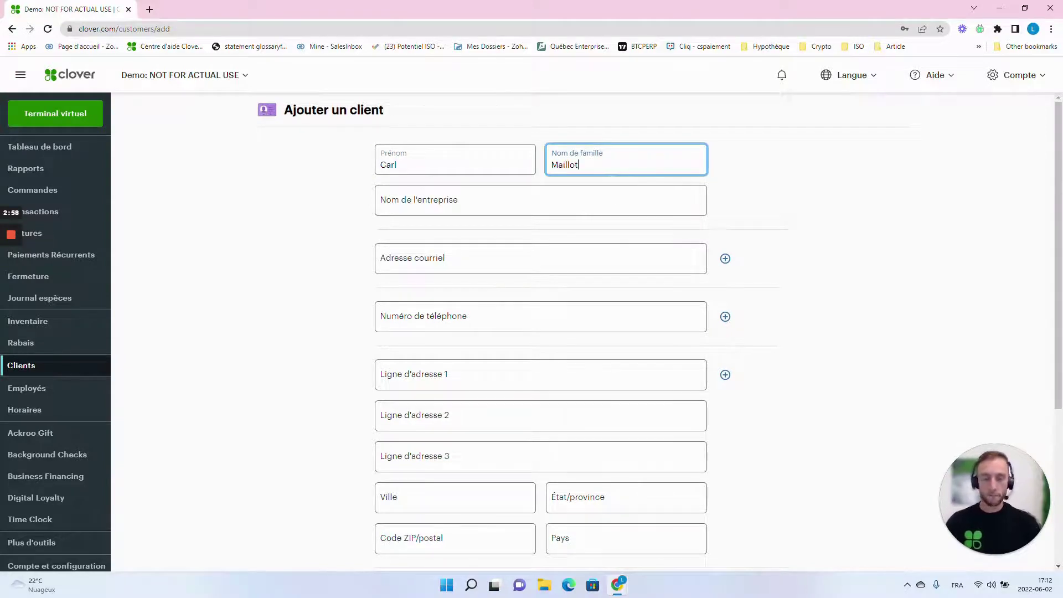
{"action": "key", "text": "Tab"}
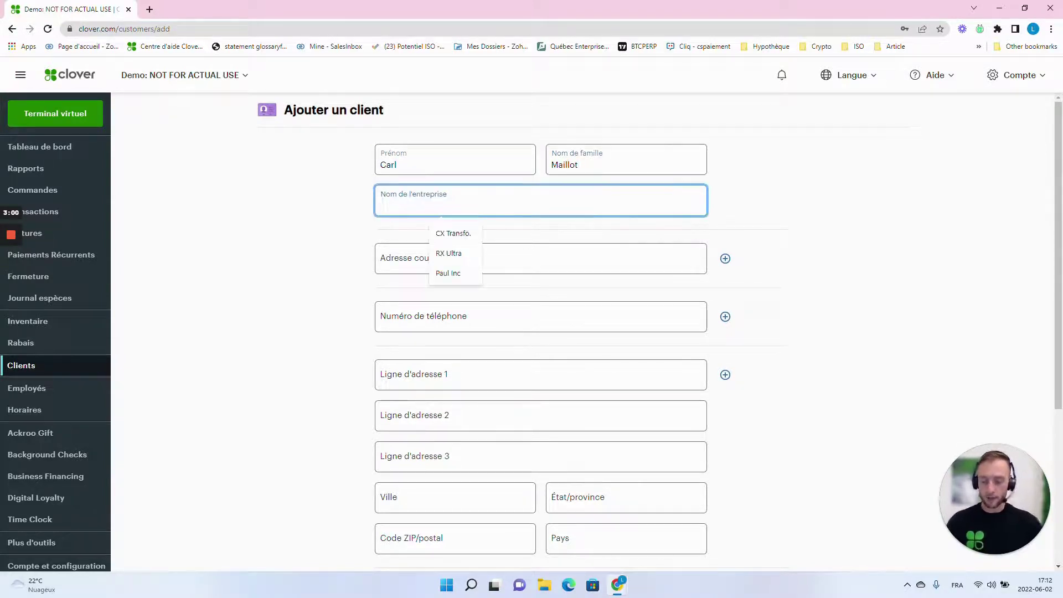
{"action": "type", "text": "carl inc"}
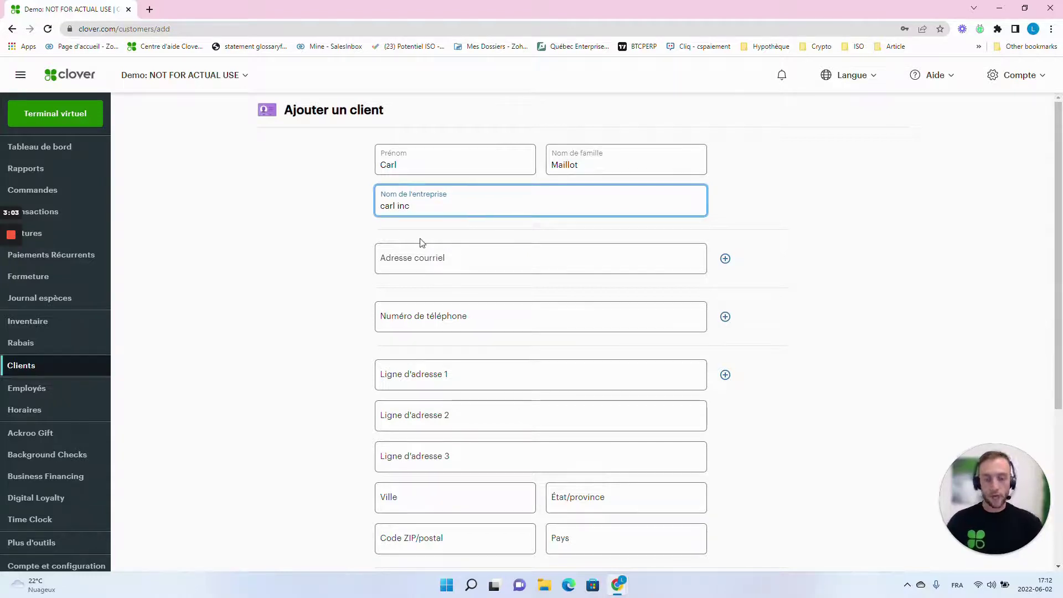
{"action": "key", "text": "Tab"}
{"action": "left_click", "coordinate": [901, 323]}
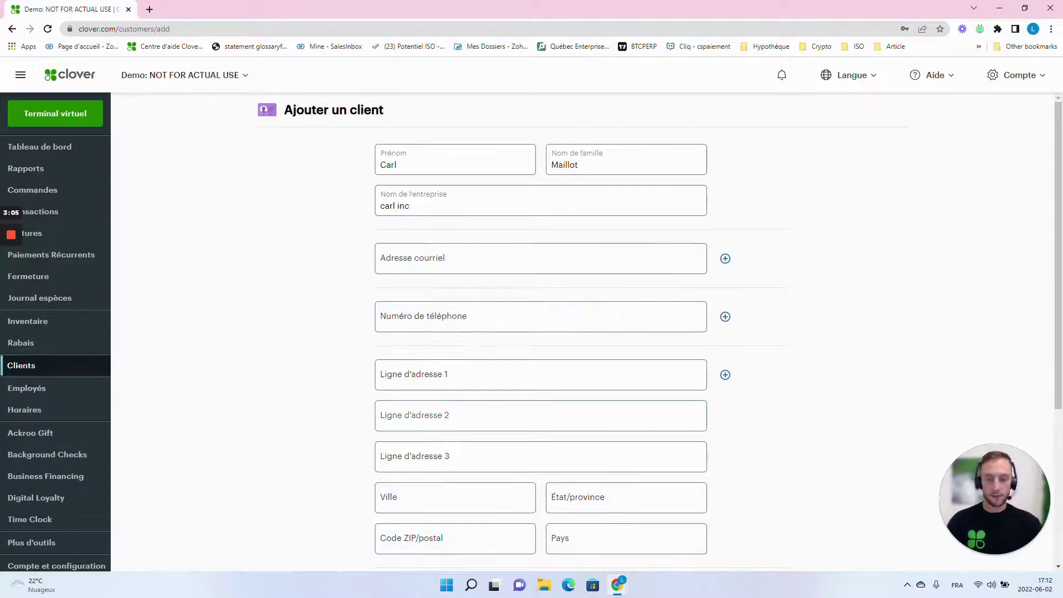
{"action": "scroll", "coordinate": [901, 323], "scroll_direction": "down", "scroll_amount": 4}
{"action": "left_click", "coordinate": [387, 528]}
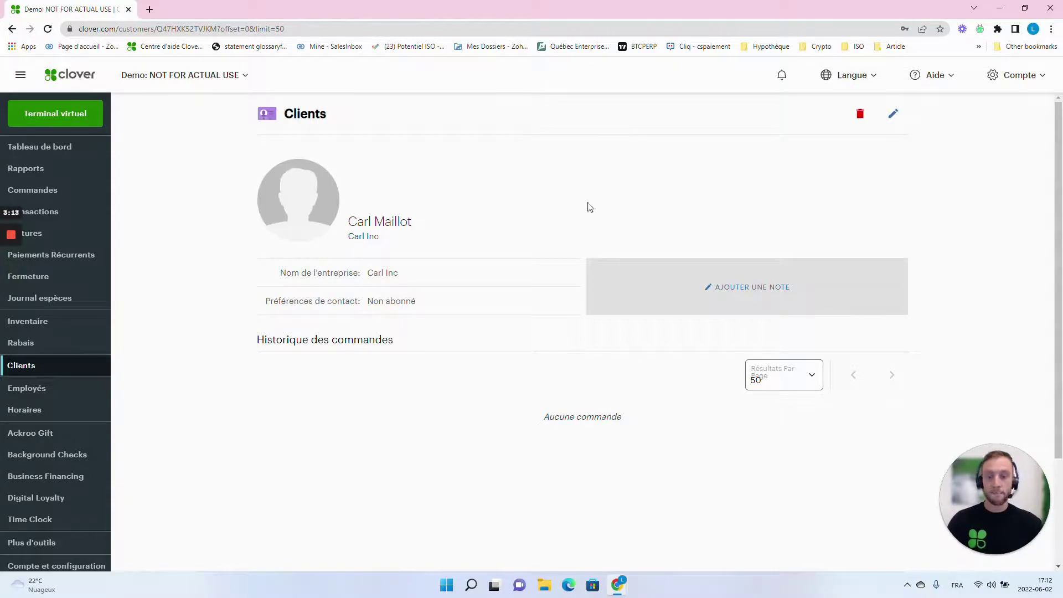
Step: Return to the Clients list and export all clients, including the new one, to a Customers CSV
{"action": "left_click", "coordinate": [45, 365]}
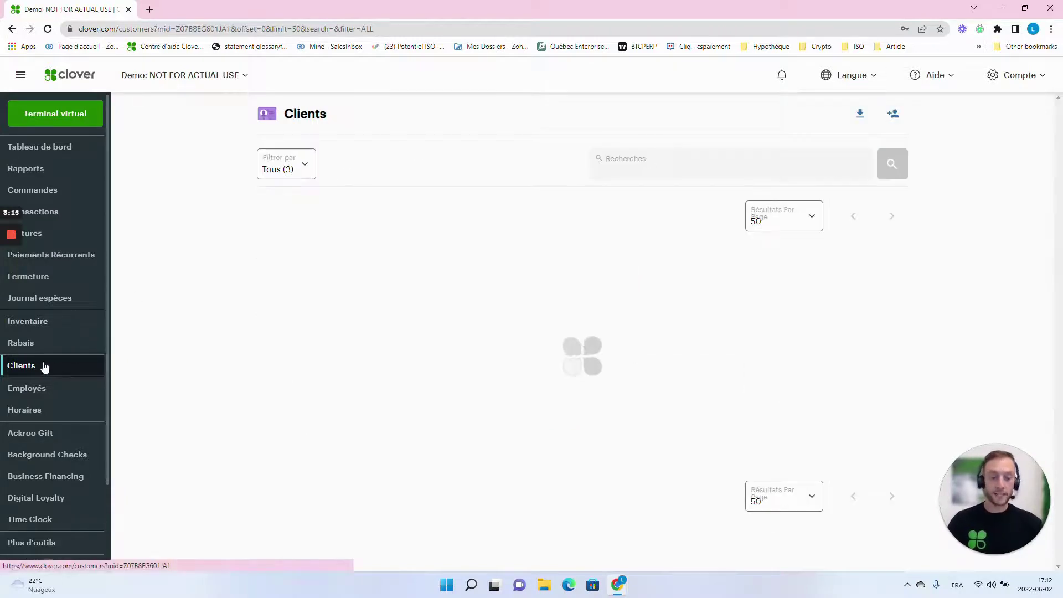
{"action": "left_click_drag", "start_coordinate": [423, 296], "coordinate": [262, 288]}
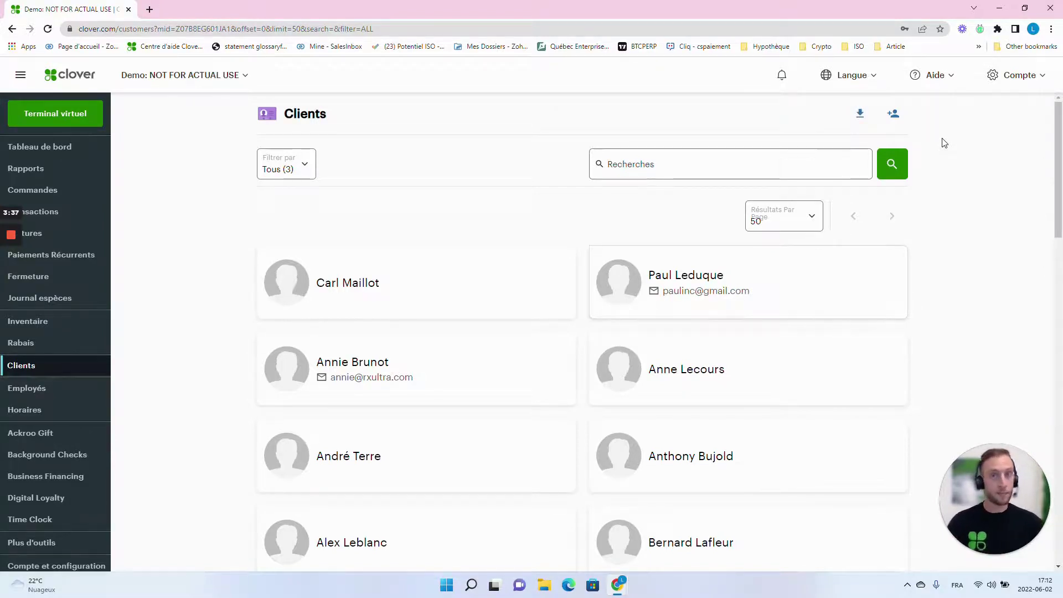
{"action": "left_click", "coordinate": [860, 116]}
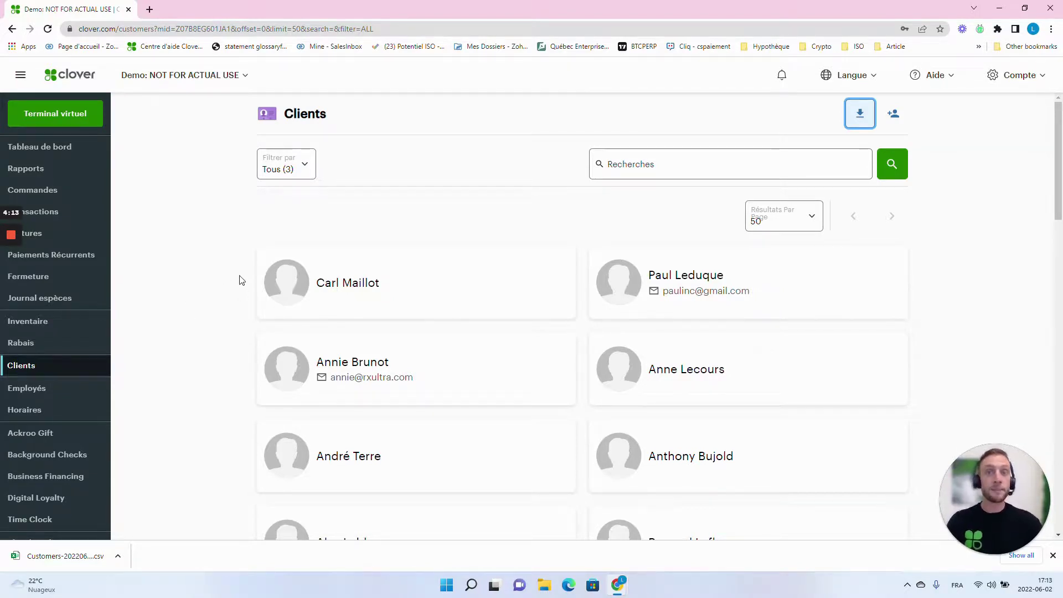
{"action": "scroll", "coordinate": [51, 338], "scroll_direction": "down", "scroll_amount": 3}
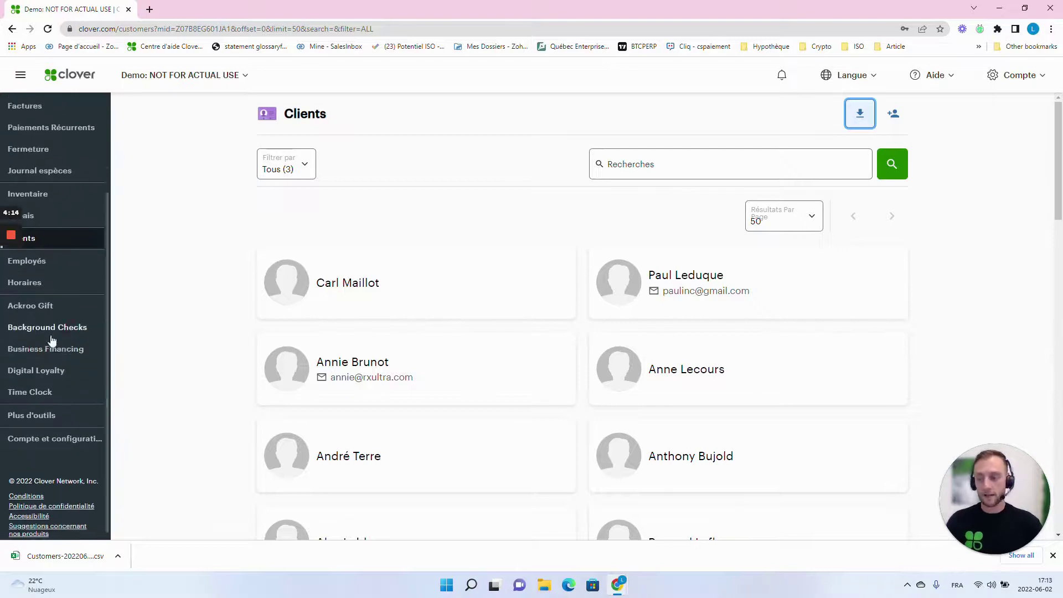
Step: Search the Plus d'outils app market for 'customer' and open Customer Upload by Abreeze Technology
{"action": "left_click", "coordinate": [33, 414]}
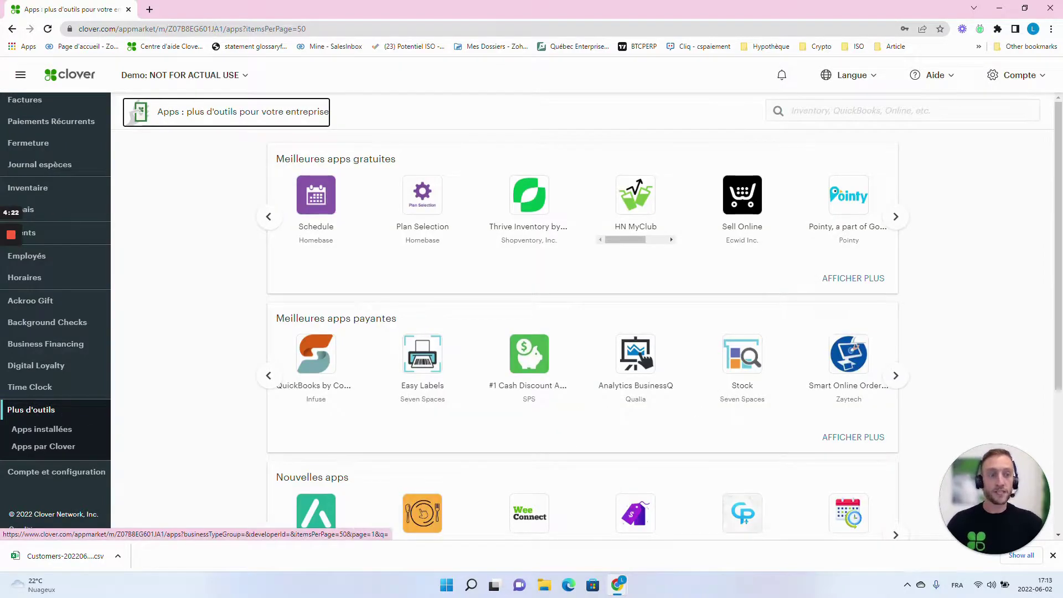
{"action": "left_click", "coordinate": [915, 112]}
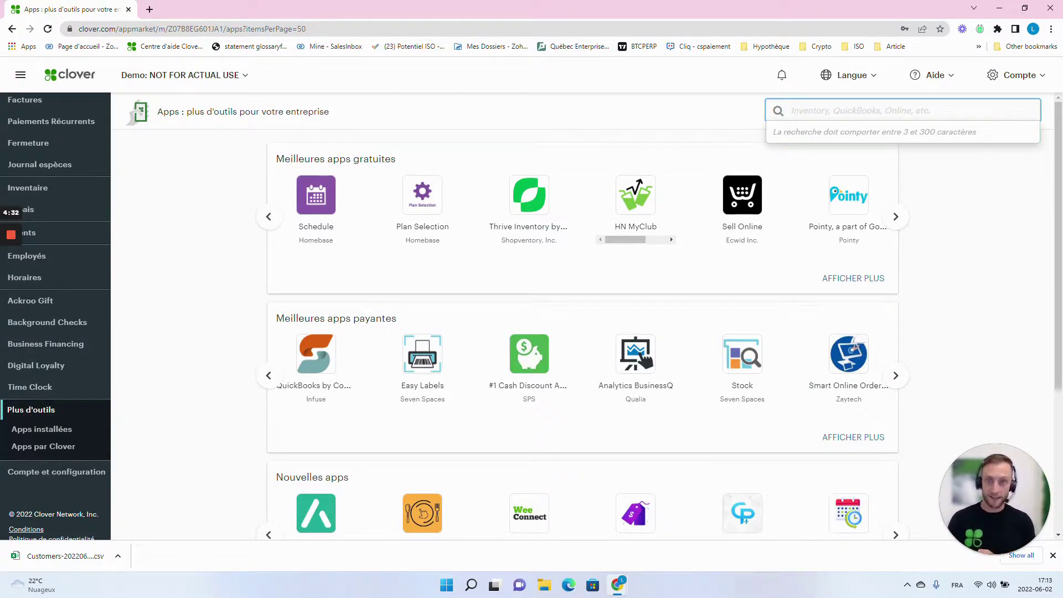
{"action": "type", "text": "customer"}
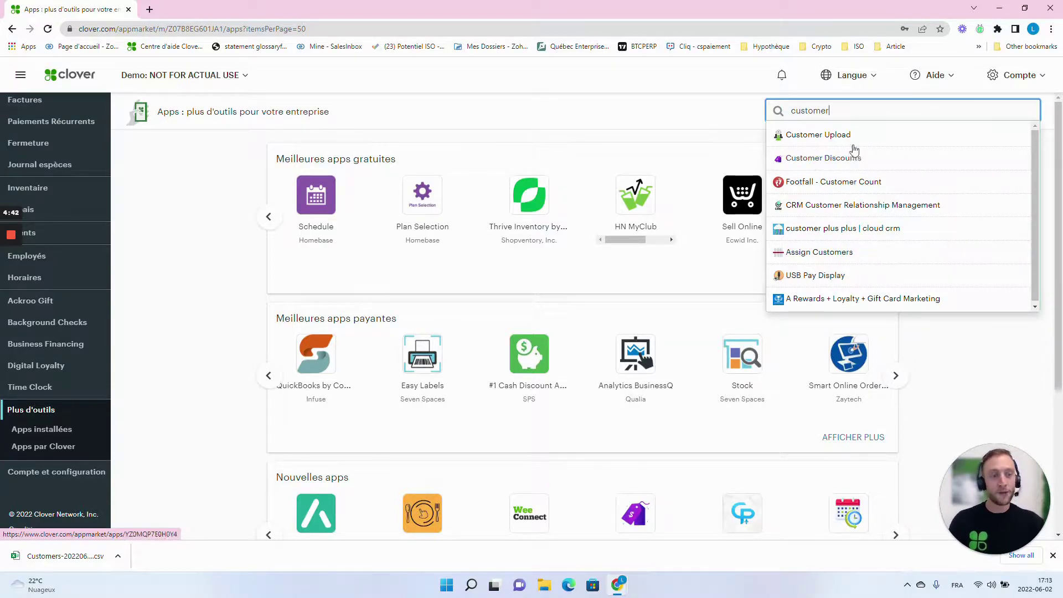
{"action": "left_click", "coordinate": [812, 139]}
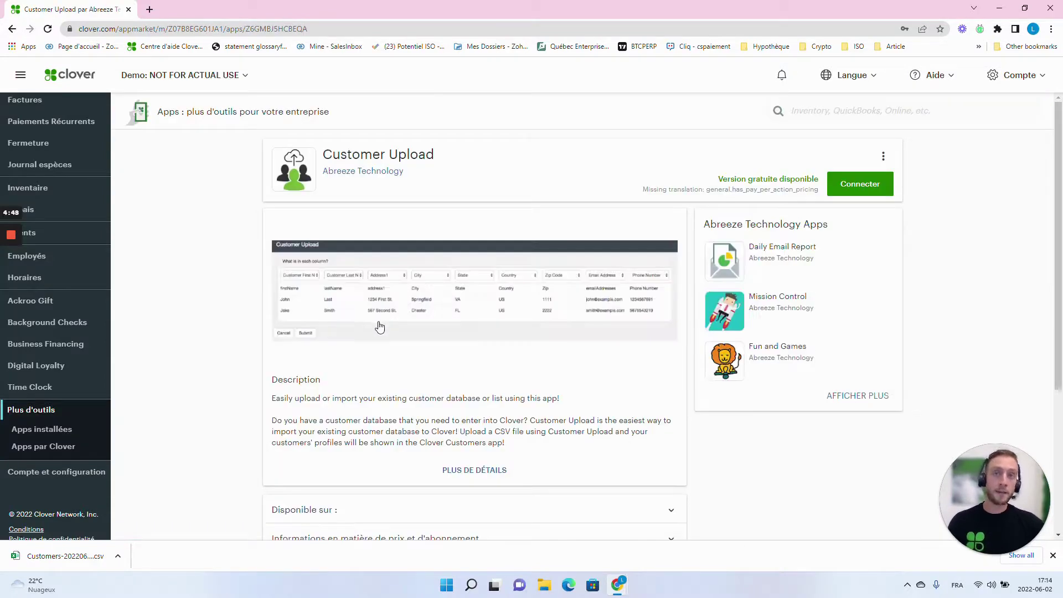
Step: Expand pricing details showing $12.99 struck through as GRATUIT with Pay Per Download subscription
{"action": "scroll", "coordinate": [258, 317], "scroll_direction": "down", "scroll_amount": 4}
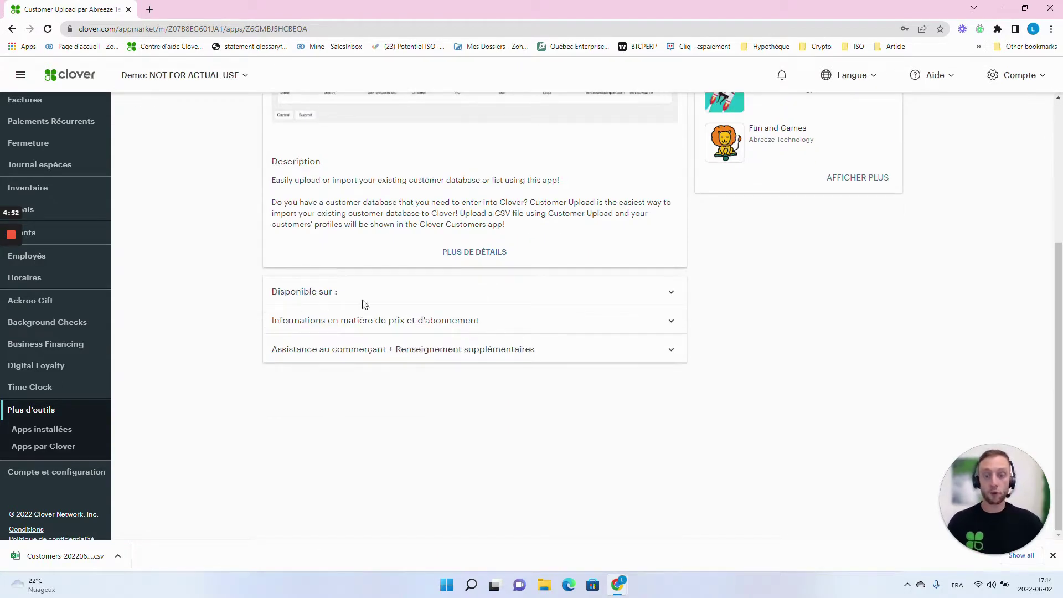
{"action": "left_click", "coordinate": [672, 324]}
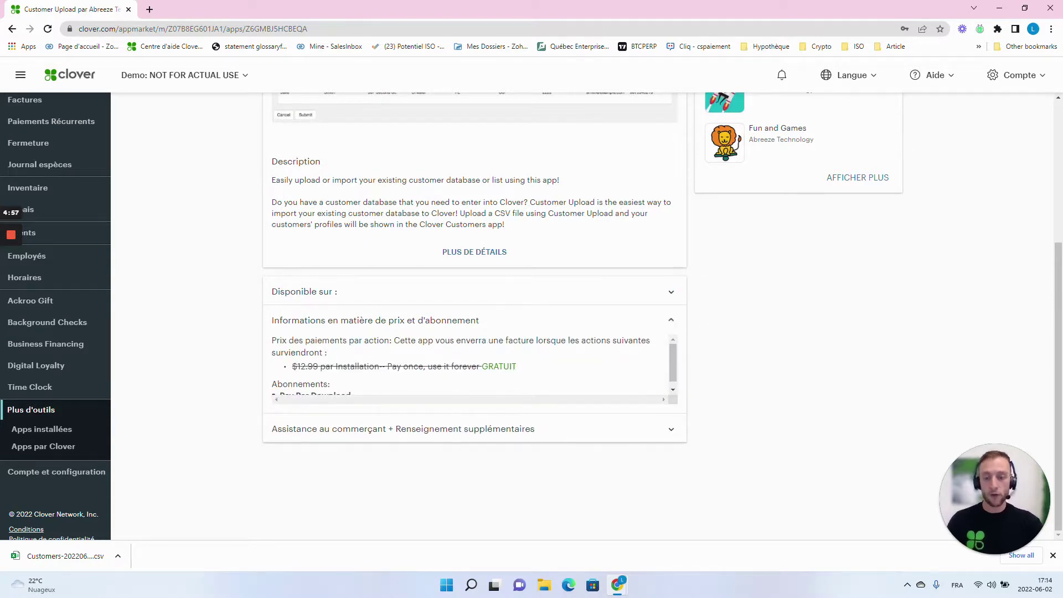
{"action": "scroll", "coordinate": [370, 392], "scroll_direction": "down", "scroll_amount": 1}
{"action": "double_click", "coordinate": [304, 360]}
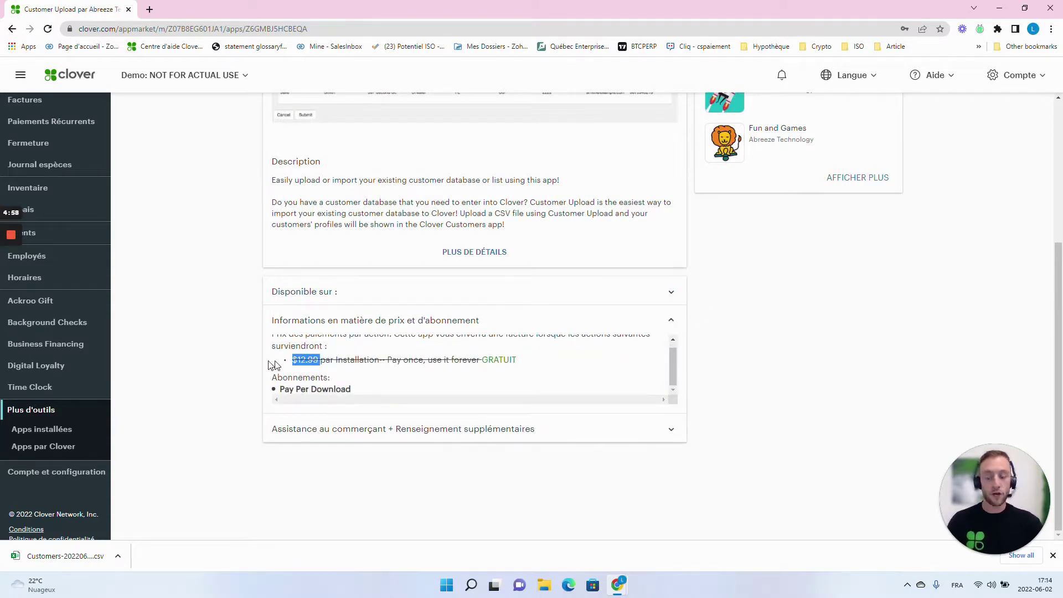
{"action": "left_click", "coordinate": [242, 360]}
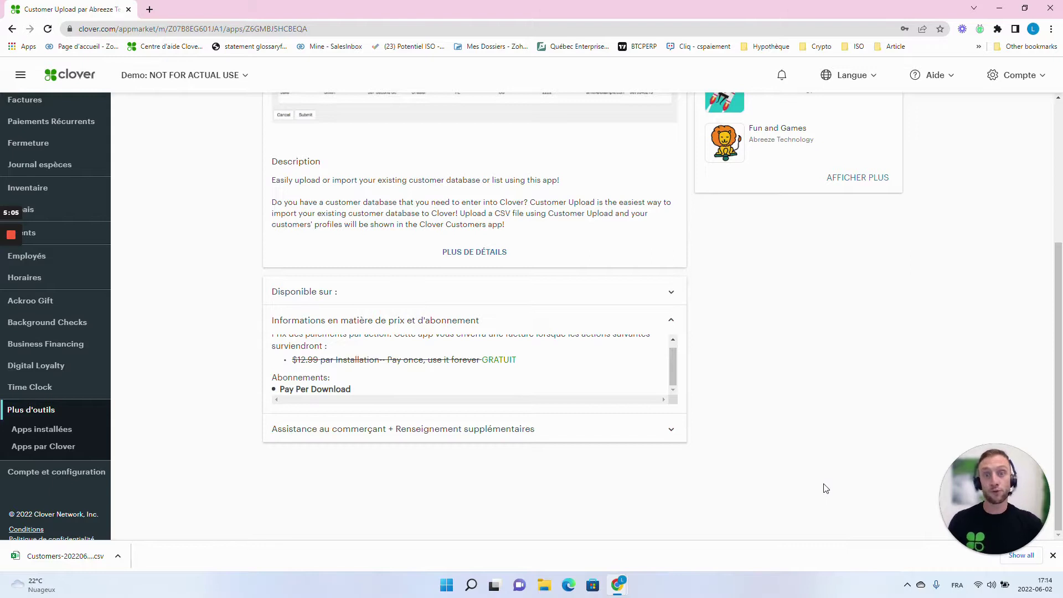
{"action": "scroll", "coordinate": [825, 490], "scroll_direction": "up", "scroll_amount": 4}
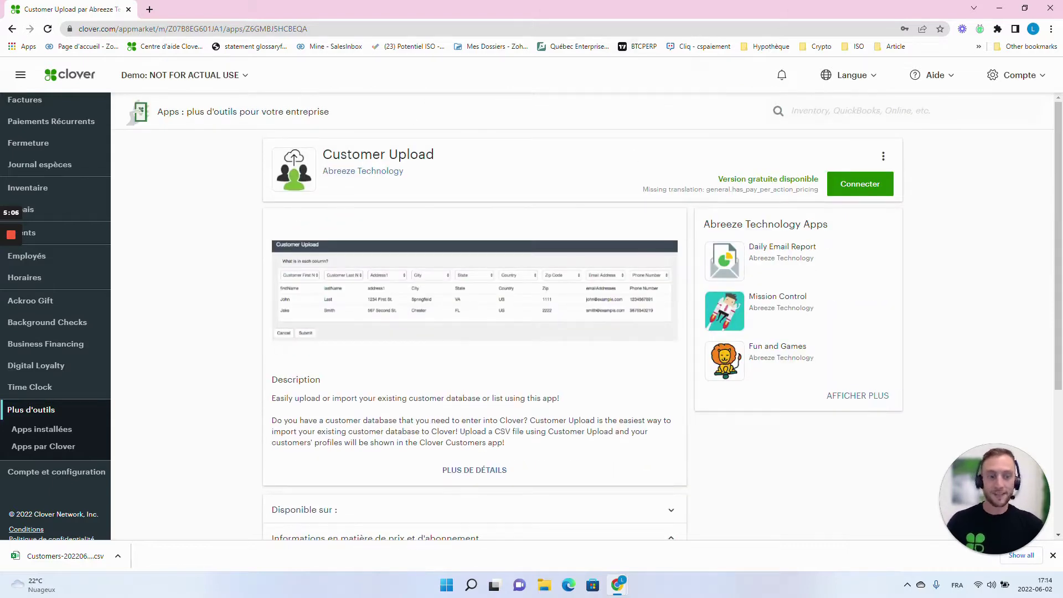